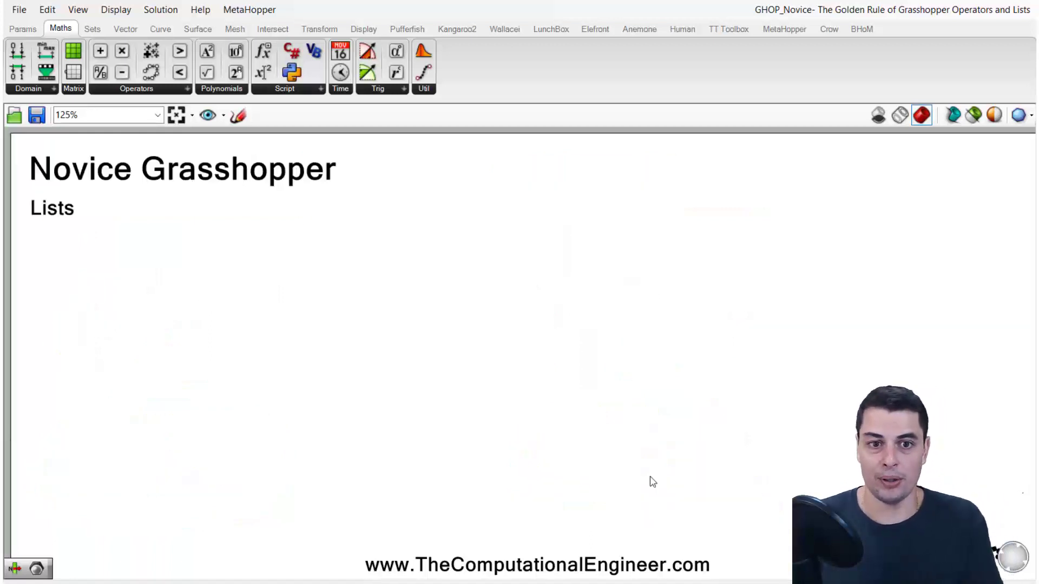
# Place a Series component on the canvas below the Lists heading
pyautogui.doubleClick(421, 424)
pyautogui.write('seties')
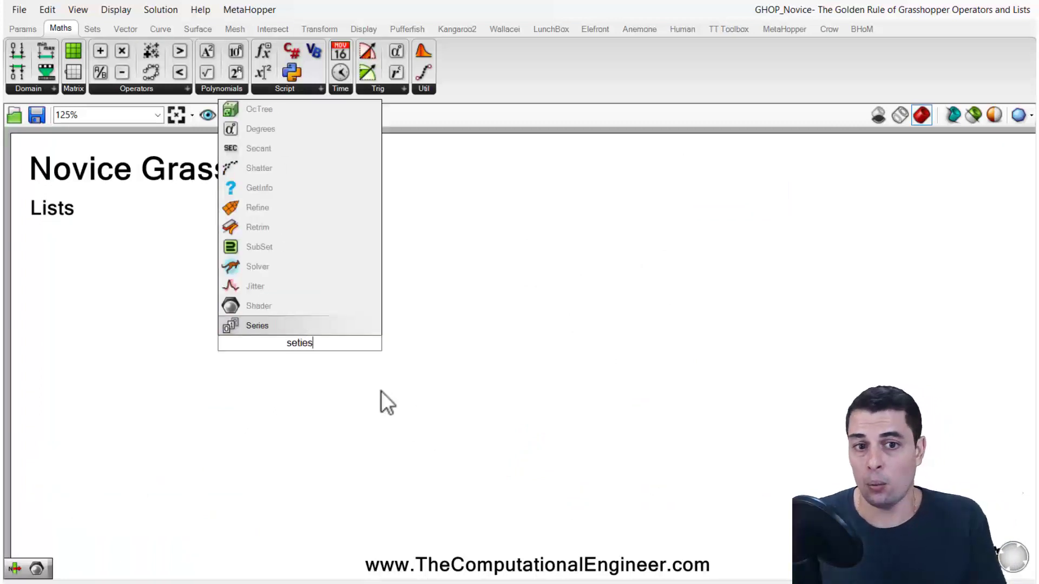
pyautogui.click(320, 328)
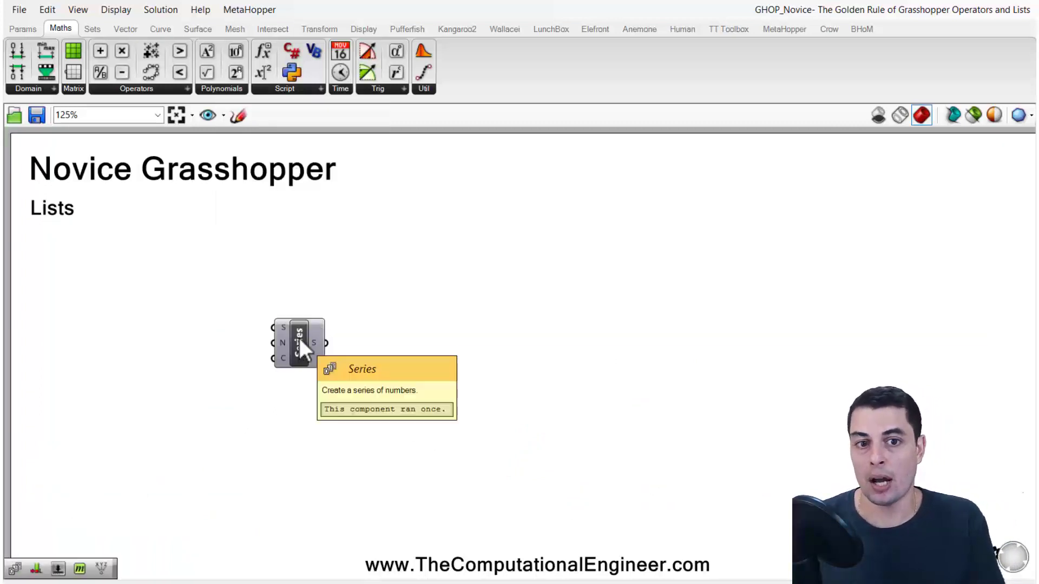
pyautogui.moveTo(290, 330); pyautogui.dragTo(284, 332)
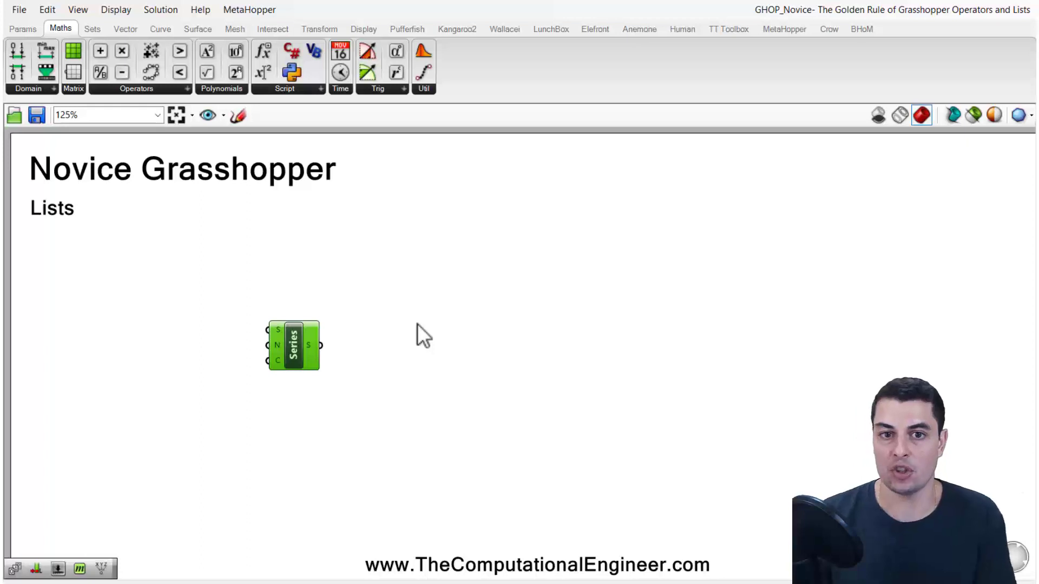
# Add a Construct Point component beside the Series and wire the Series output into its X input
pyautogui.click(408, 352)
pyautogui.doubleClick(410, 352)
pyautogui.write('c')
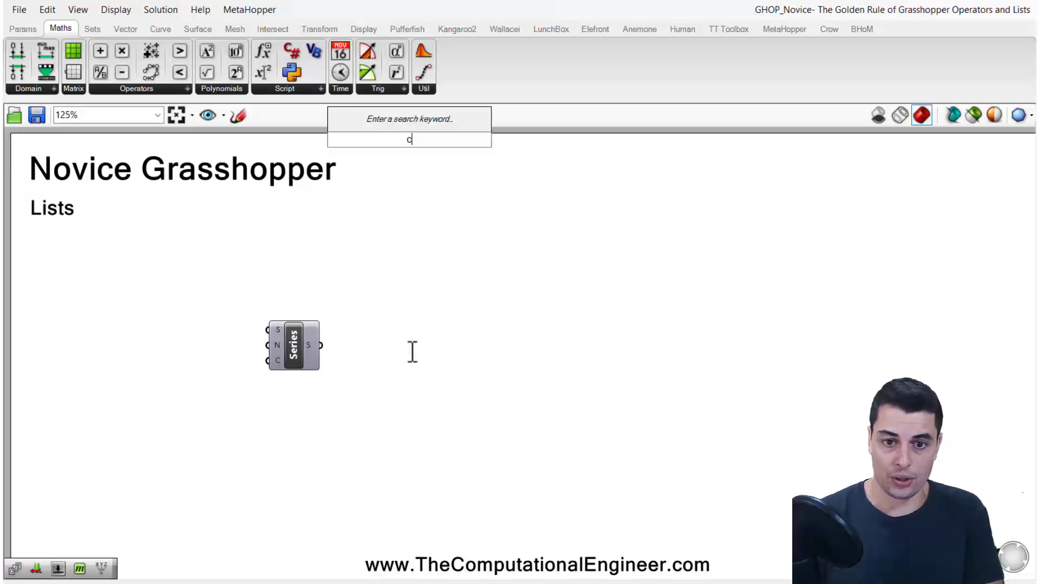
pyautogui.write('onstruct')
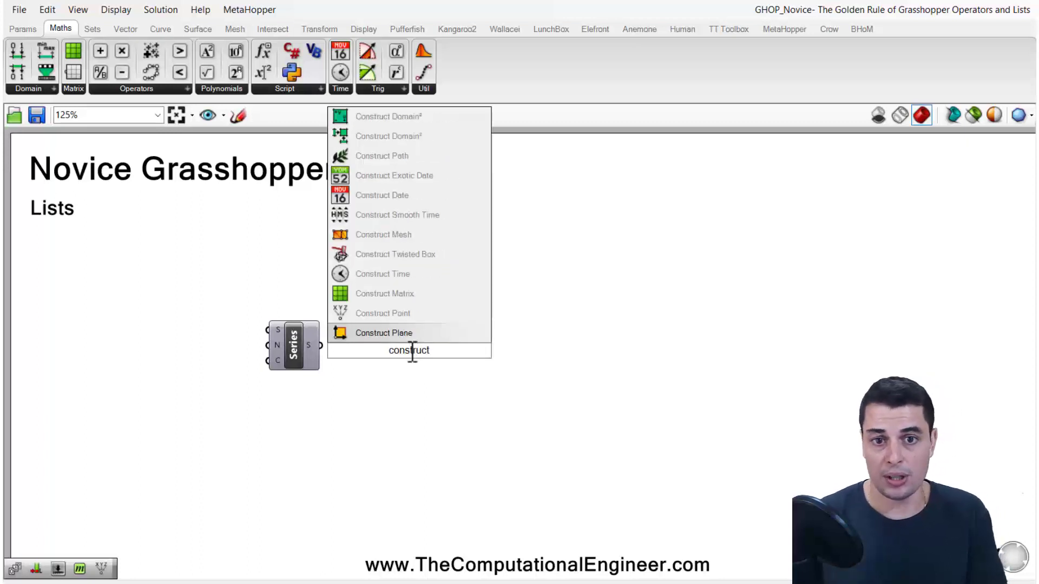
pyautogui.click(391, 313)
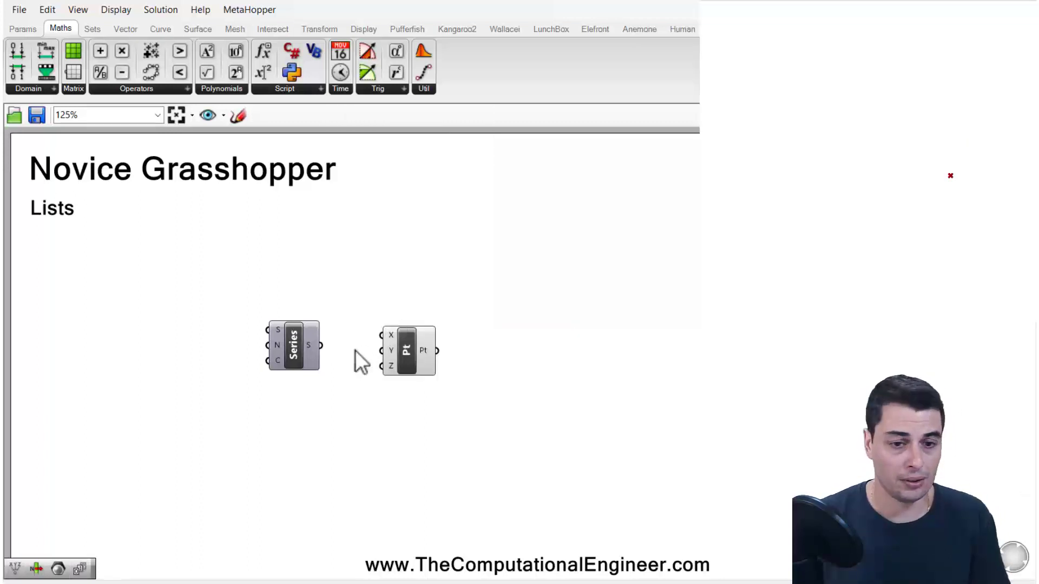
pyautogui.moveTo(320, 345); pyautogui.dragTo(403, 355)
pyautogui.scroll(12, 1010, 204)
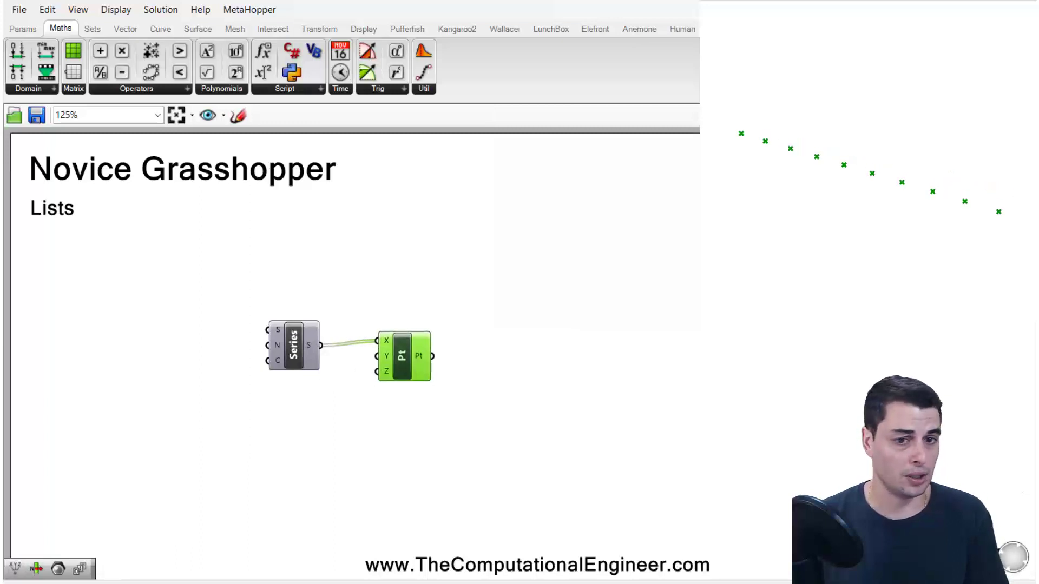
pyautogui.moveTo(294, 356); pyautogui.dragTo(313, 346)
pyautogui.moveTo(329, 343)
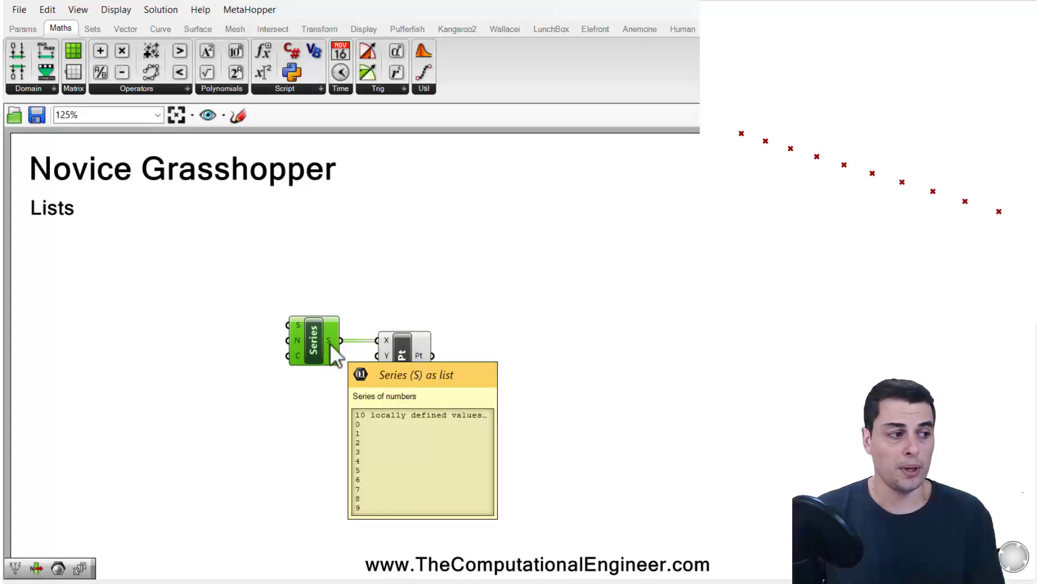
# Duplicate the Construct Point component above the original and wire the Series output into the copy's Z input as well
pyautogui.click(404, 355)
pyautogui.moveTo(404, 355); pyautogui.dragTo(391, 356)
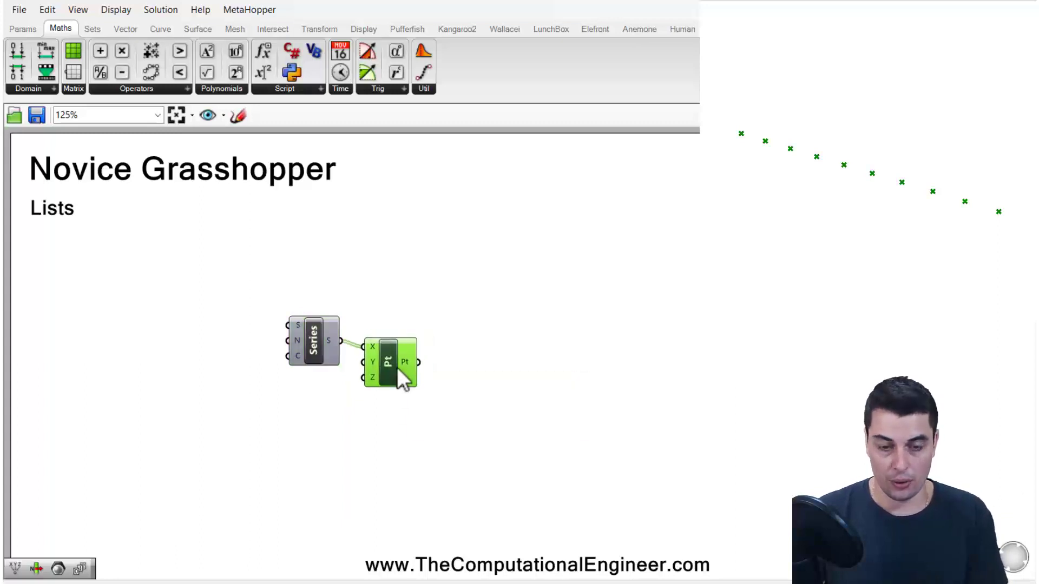
pyautogui.keyDown('alt'); pyautogui.moveTo(397, 368); pyautogui.dragTo(401, 305); pyautogui.keyUp('alt')
pyautogui.click(347, 343)
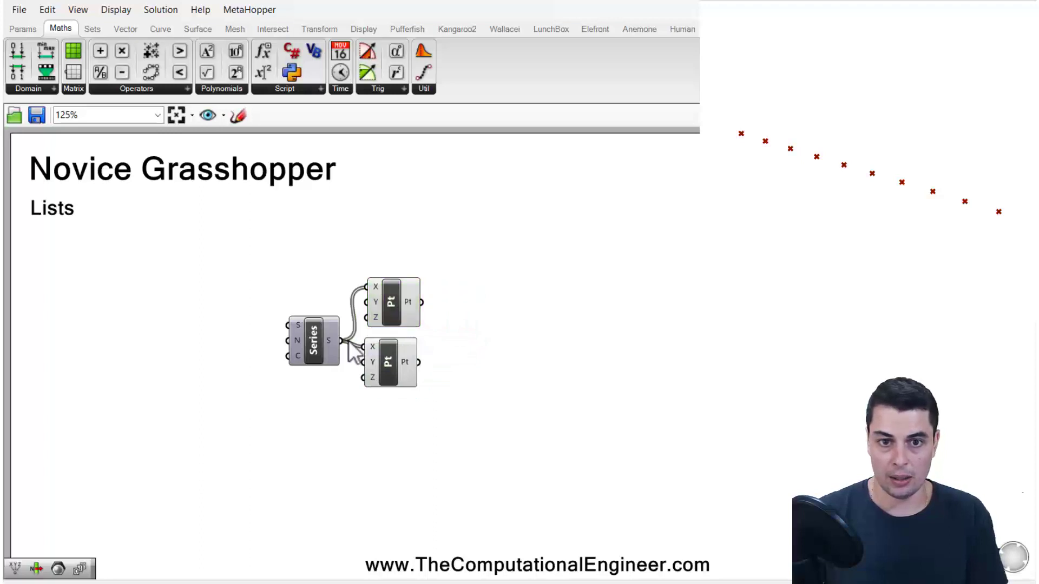
pyautogui.moveTo(341, 340); pyautogui.dragTo(367, 318)
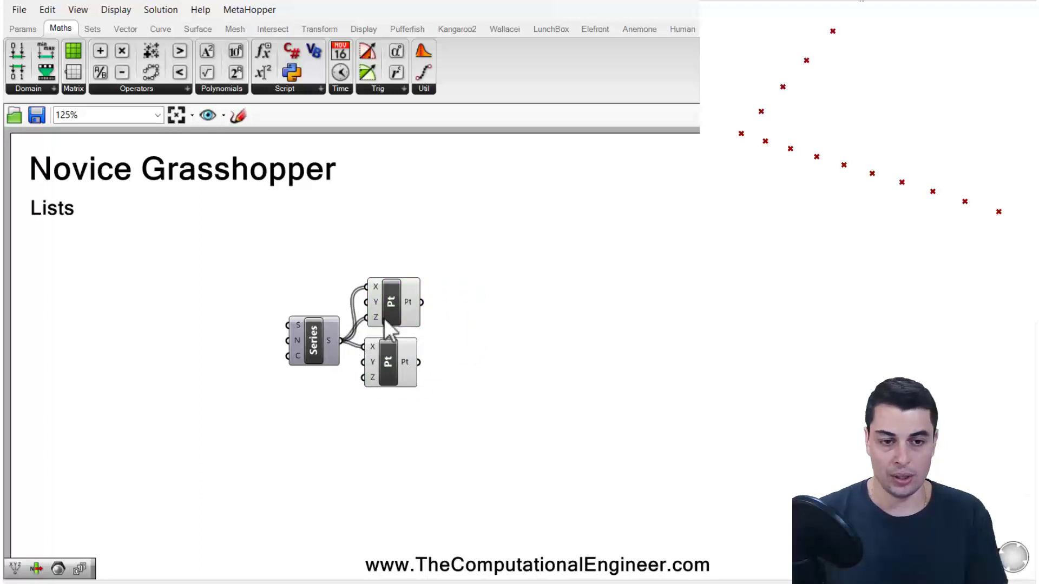
pyautogui.scroll(-6, 906, 271)
pyautogui.scroll(2, 909, 121)
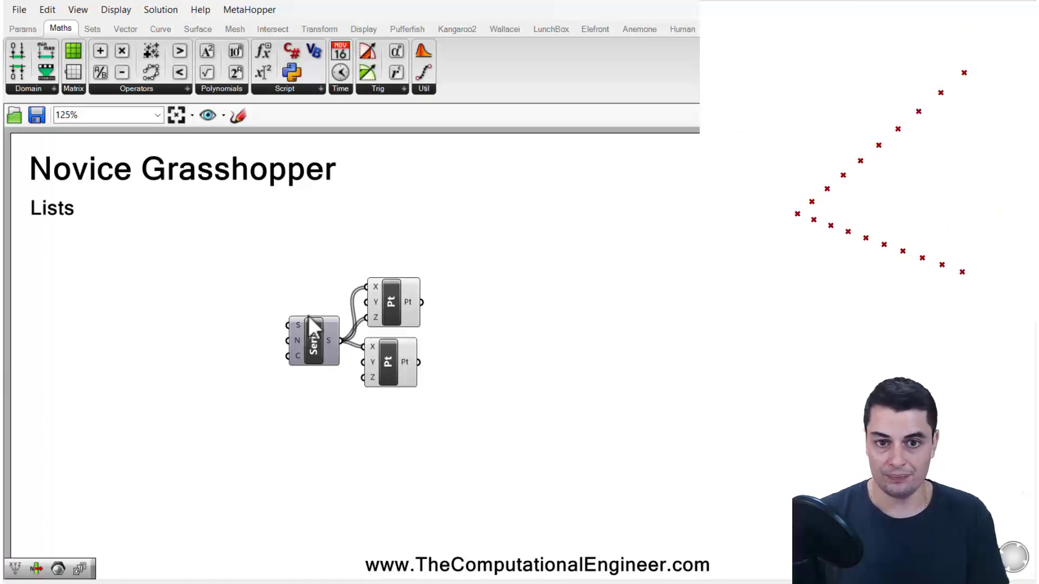
# Add a Line component with the upper points as start A and the lower points as end B, and check its output
pyautogui.doubleClick(492, 329)
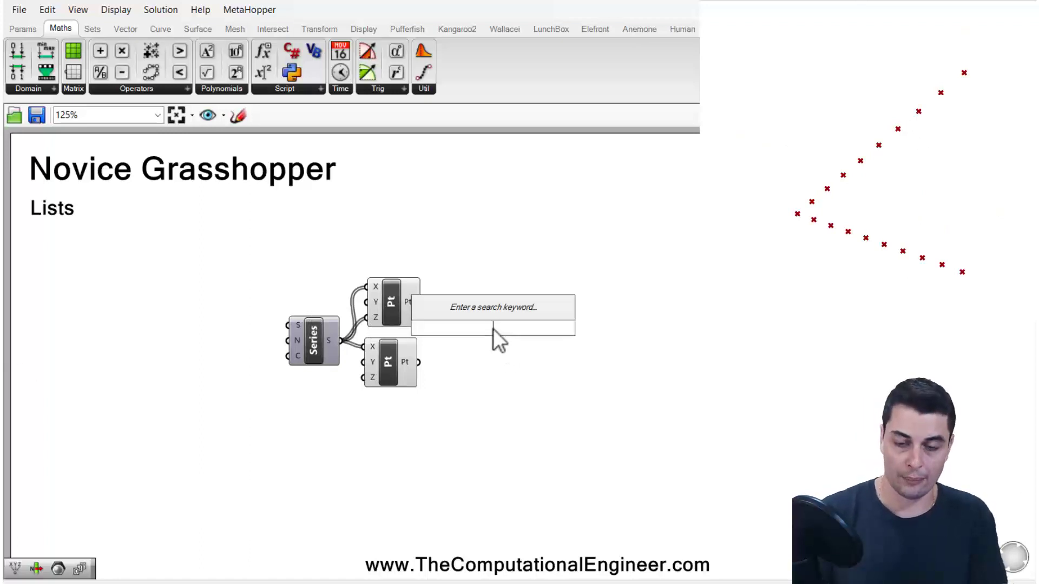
pyautogui.write('kline')
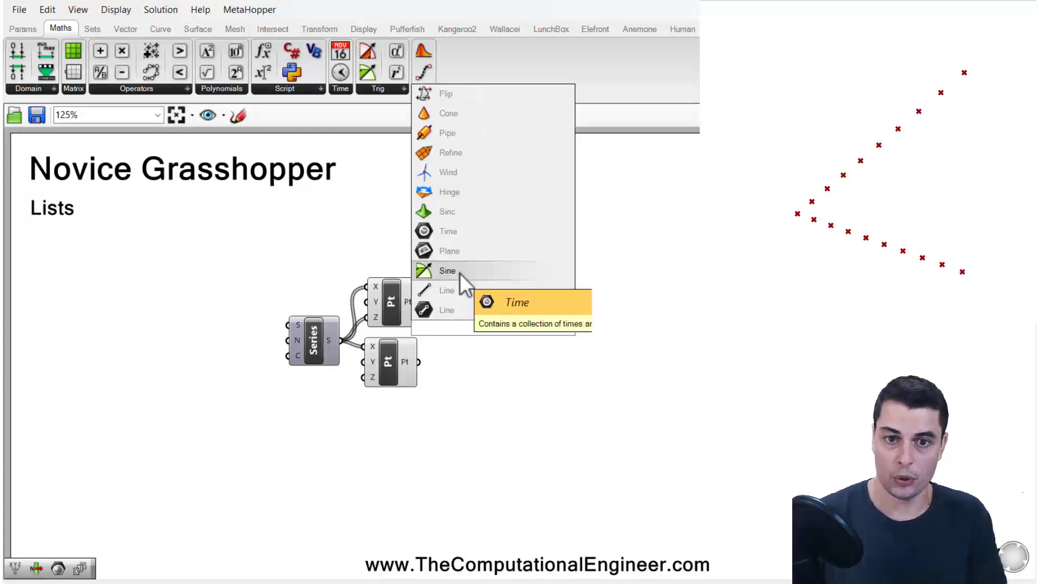
pyautogui.click(459, 290)
pyautogui.moveTo(437, 323); pyautogui.dragTo(467, 320)
pyautogui.moveTo(419, 362); pyautogui.dragTo(475, 330)
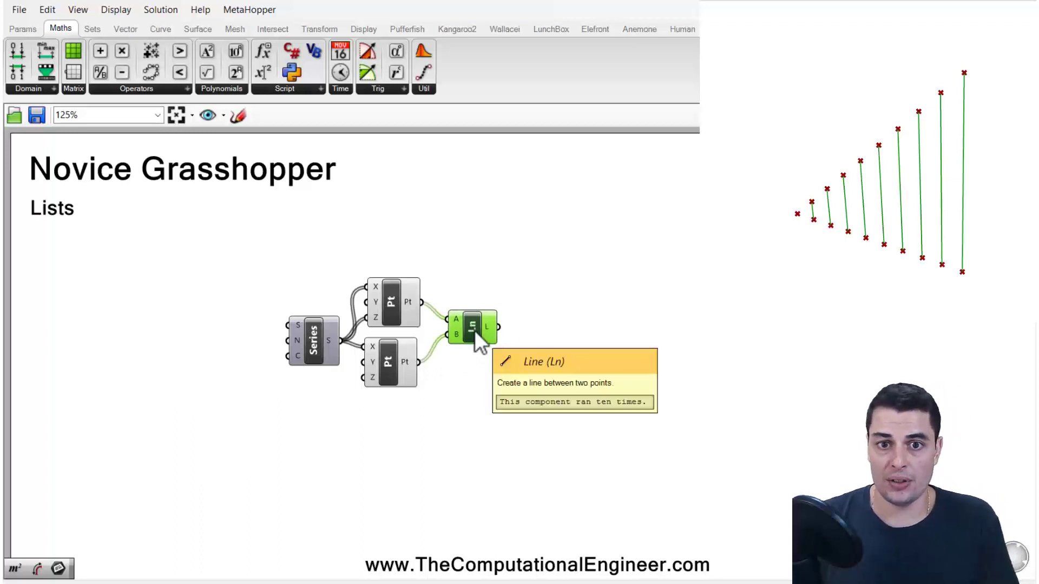
pyautogui.scroll(6, 440, 323)
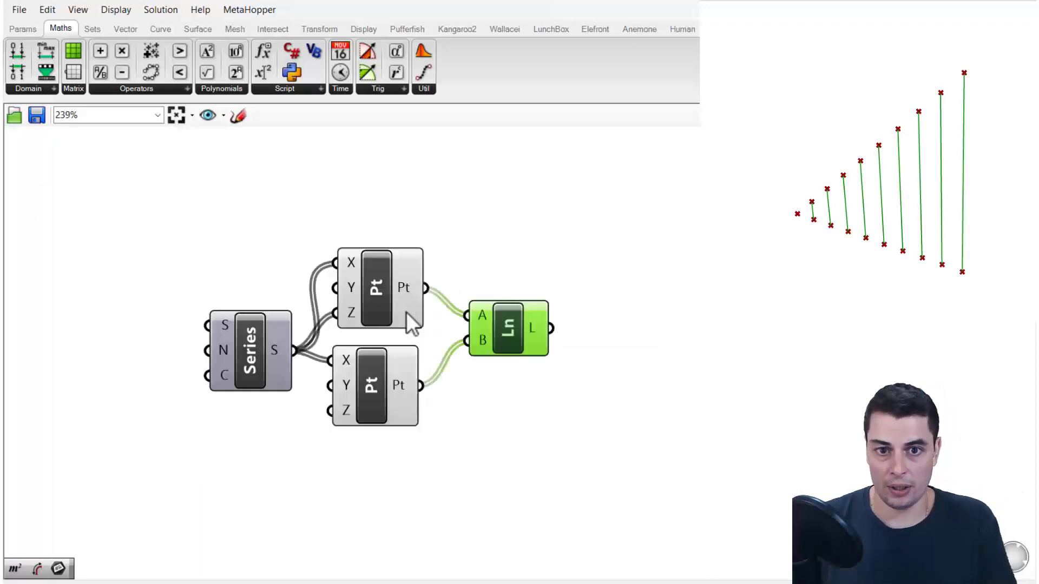
pyautogui.moveTo(420, 286)
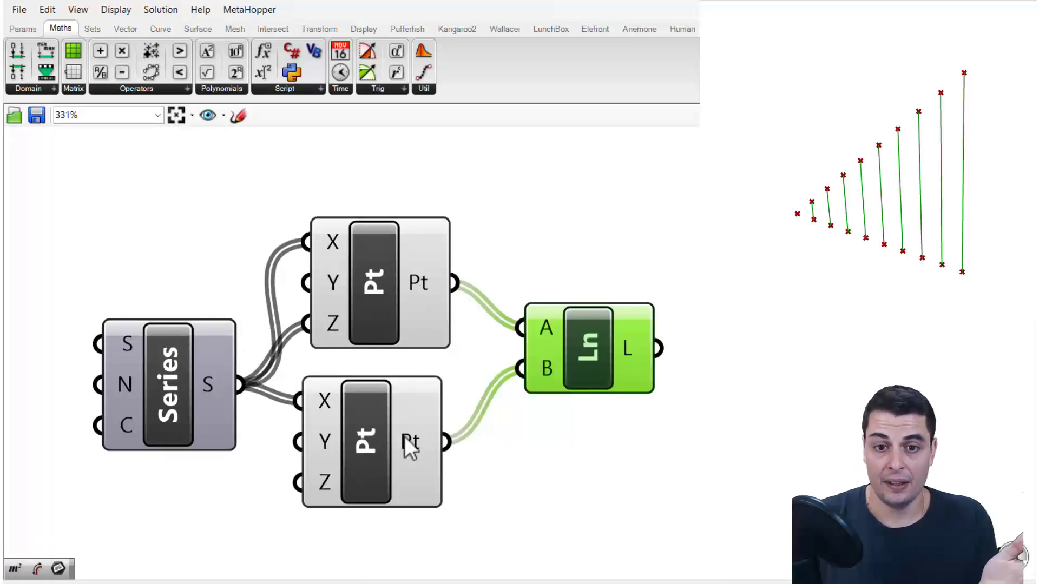
pyautogui.moveTo(404, 436)
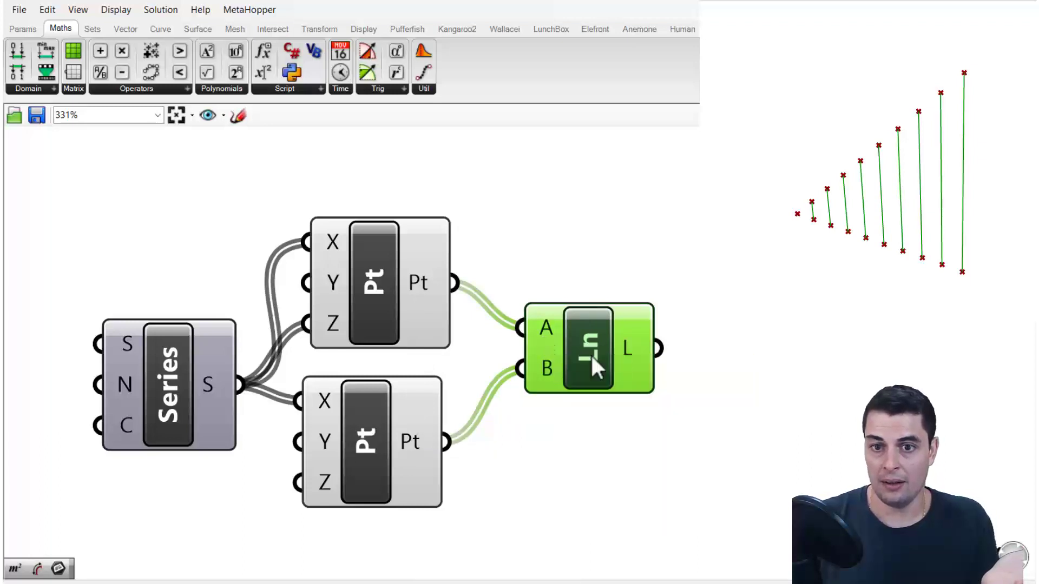
pyautogui.moveTo(624, 349)
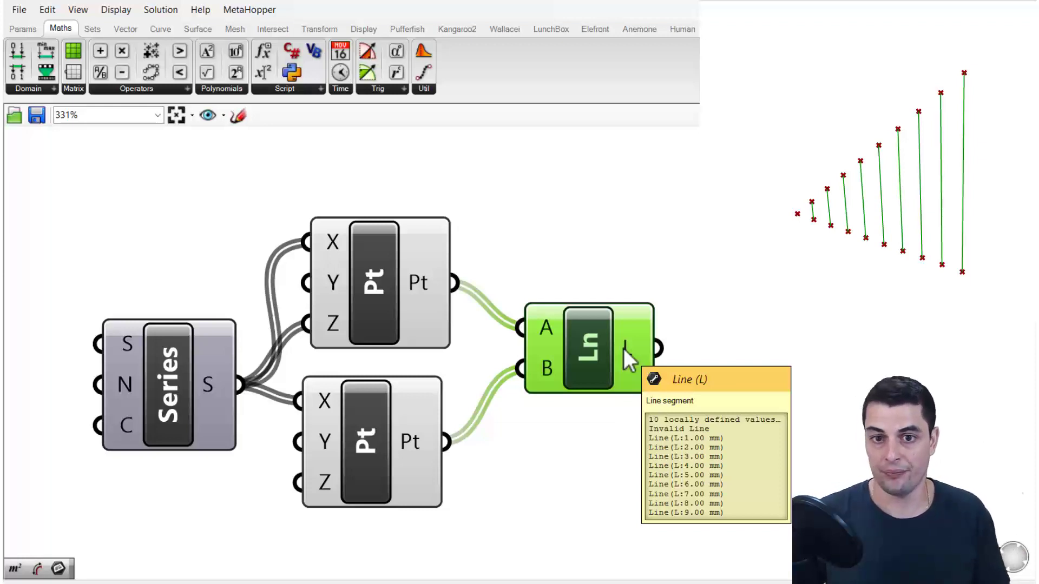
# Disconnect the Series from the lower point's X input, then inspect the Line component's input data
pyautogui.click(370, 427)
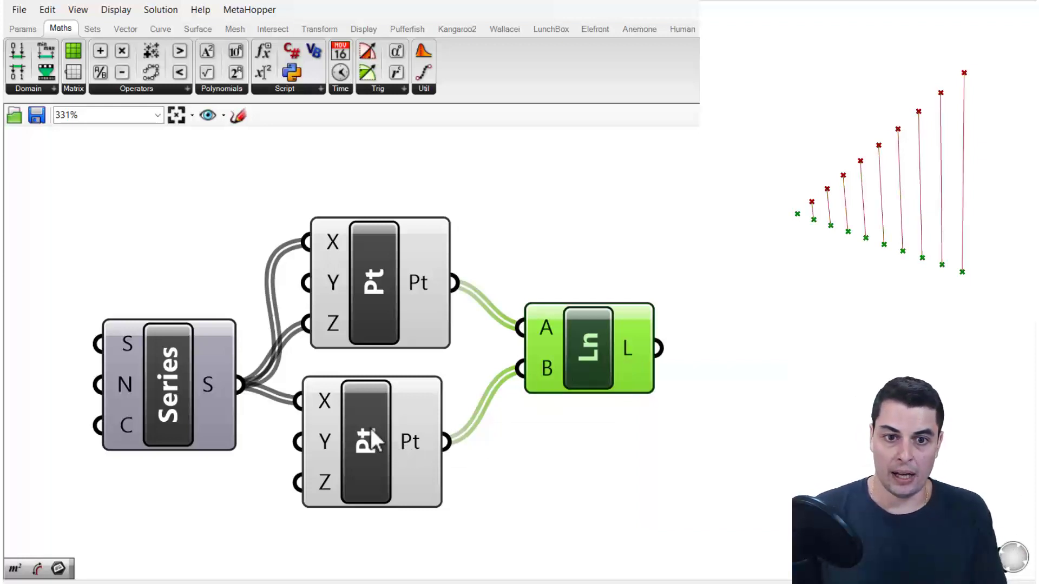
pyautogui.moveTo(371, 431); pyautogui.dragTo(393, 460)
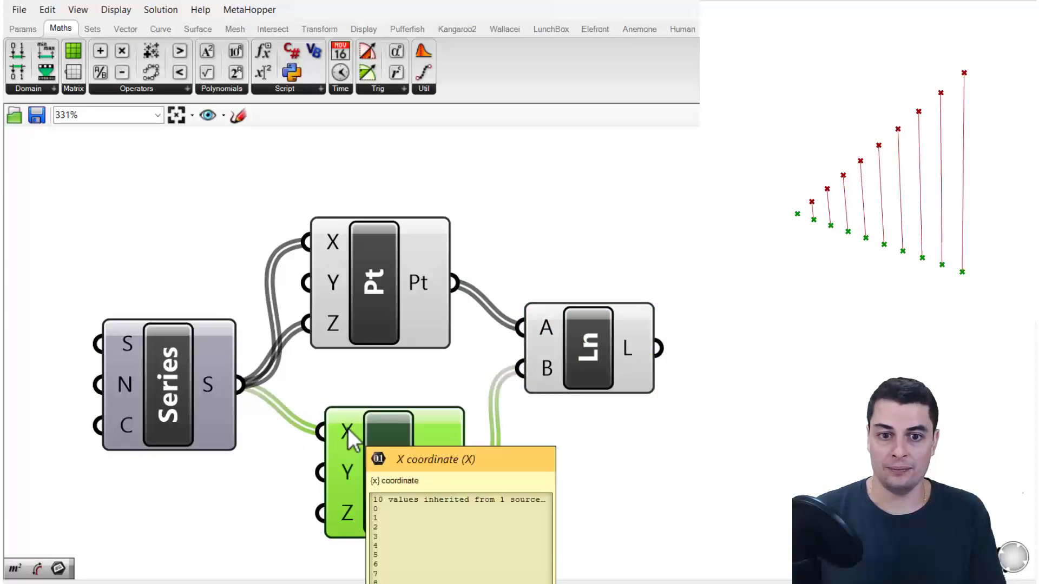
pyautogui.rightClick(348, 429)
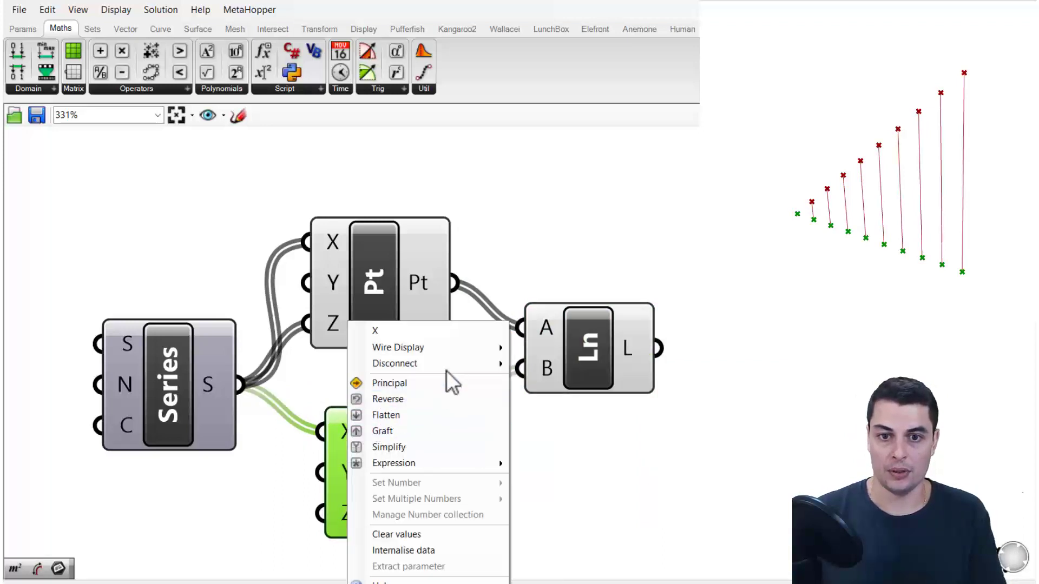
pyautogui.moveTo(447, 366)
pyautogui.click(541, 363)
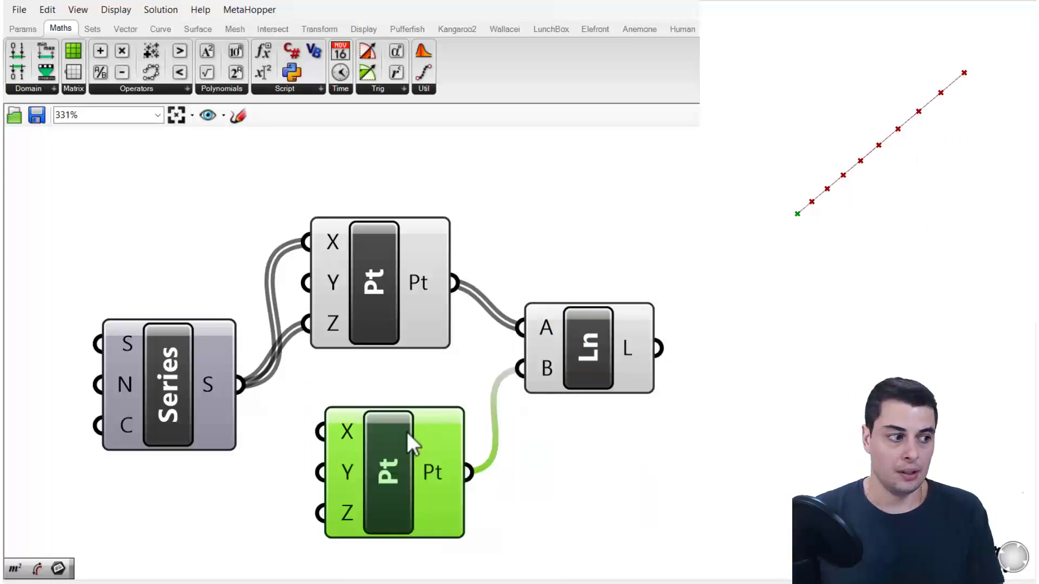
pyautogui.moveTo(387, 450); pyautogui.dragTo(390, 459)
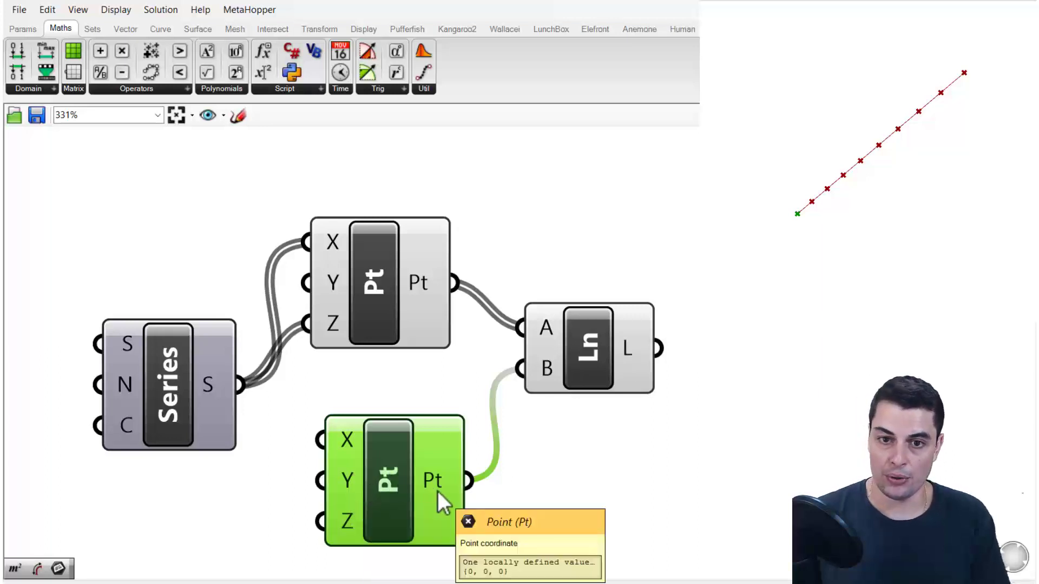
pyautogui.click(553, 478)
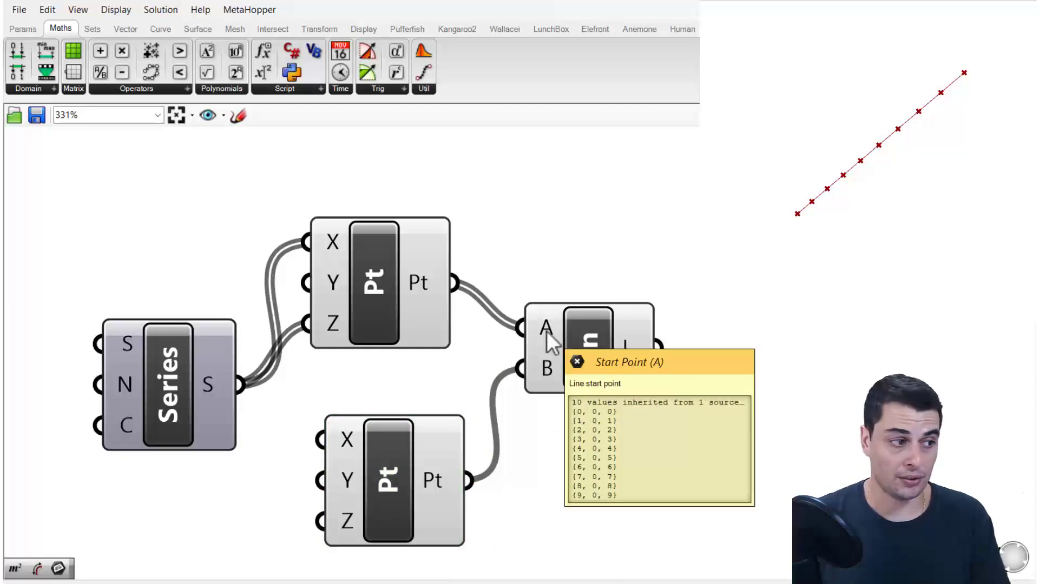
pyautogui.click(601, 347)
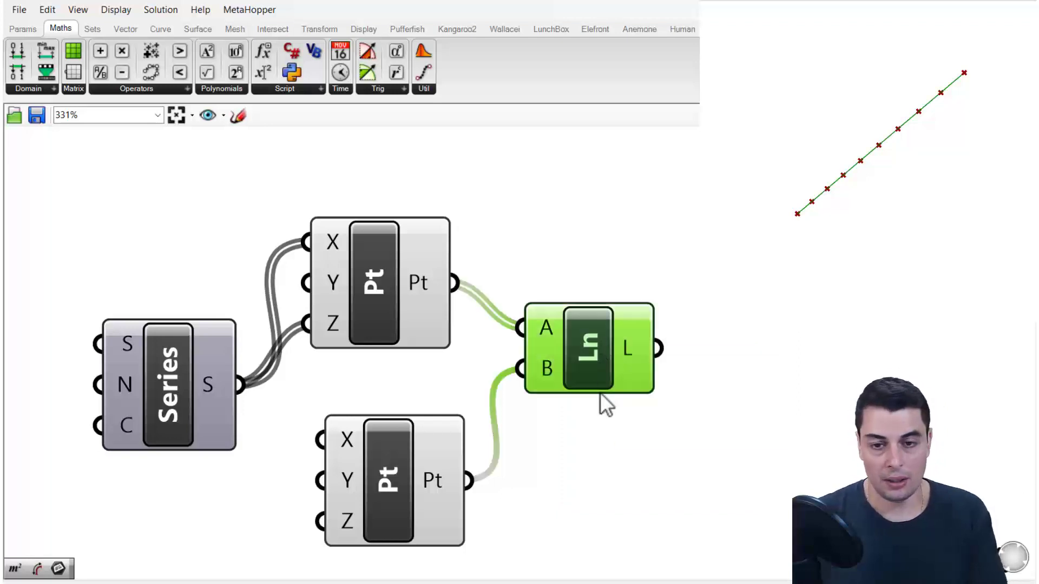
pyautogui.click(593, 434)
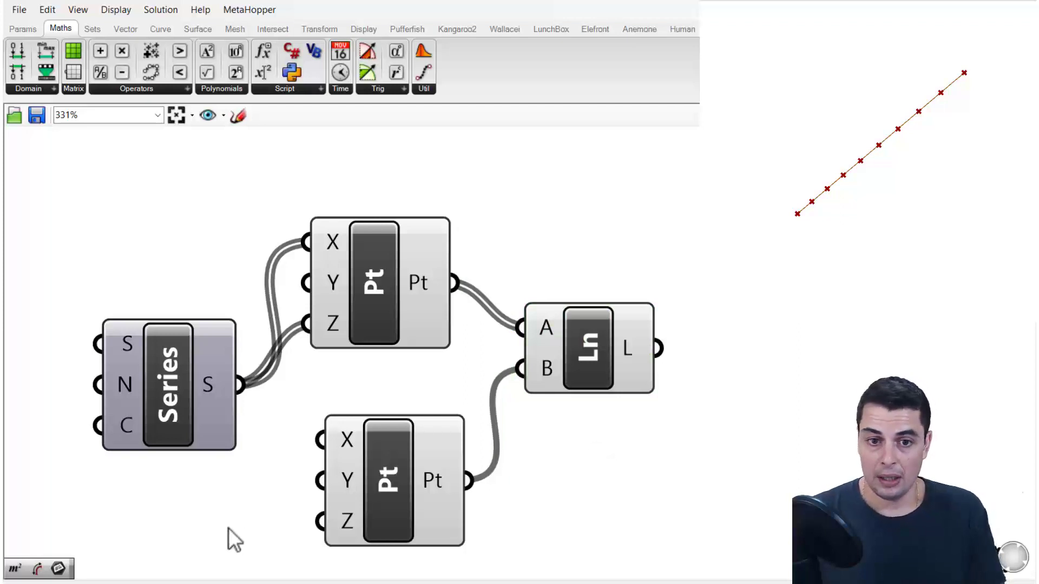
# Create a number slider with value 112 and wire it into the lower point's X input
pyautogui.doubleClick(172, 527)
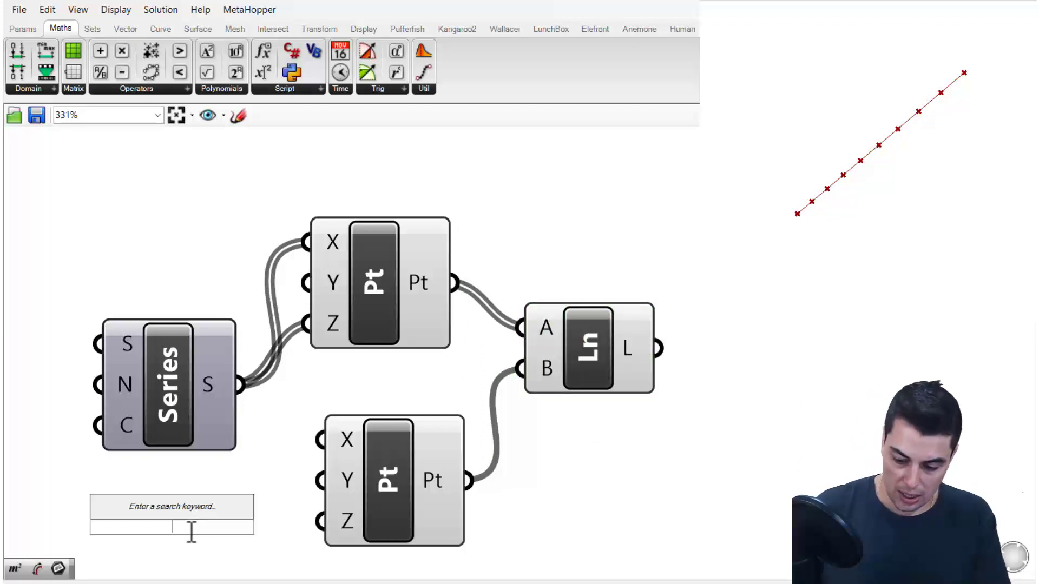
pyautogui.write('112')
pyautogui.press('Return')
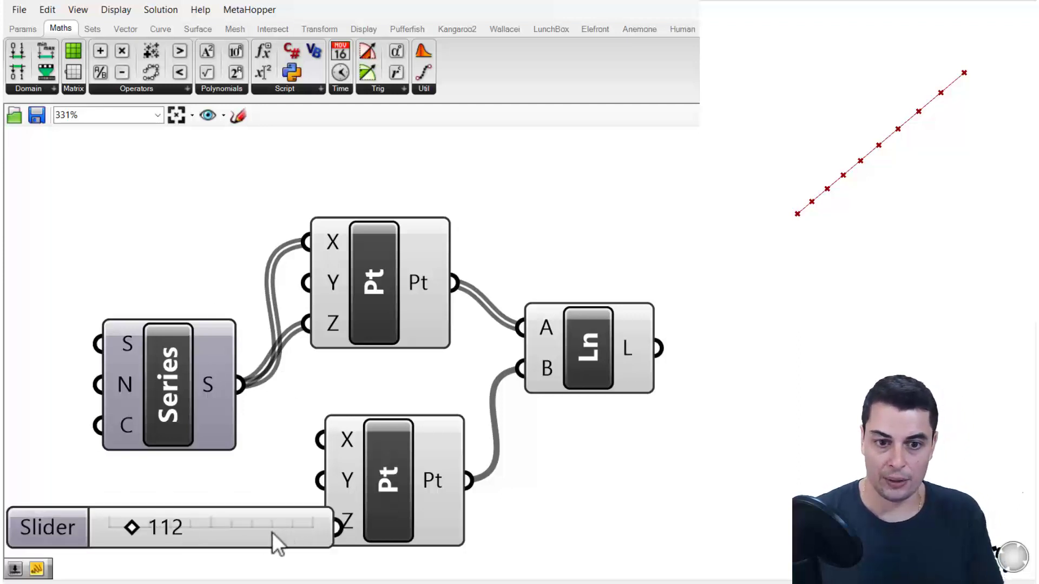
pyautogui.moveTo(273, 545); pyautogui.dragTo(228, 539)
pyautogui.moveTo(292, 522); pyautogui.dragTo(321, 440)
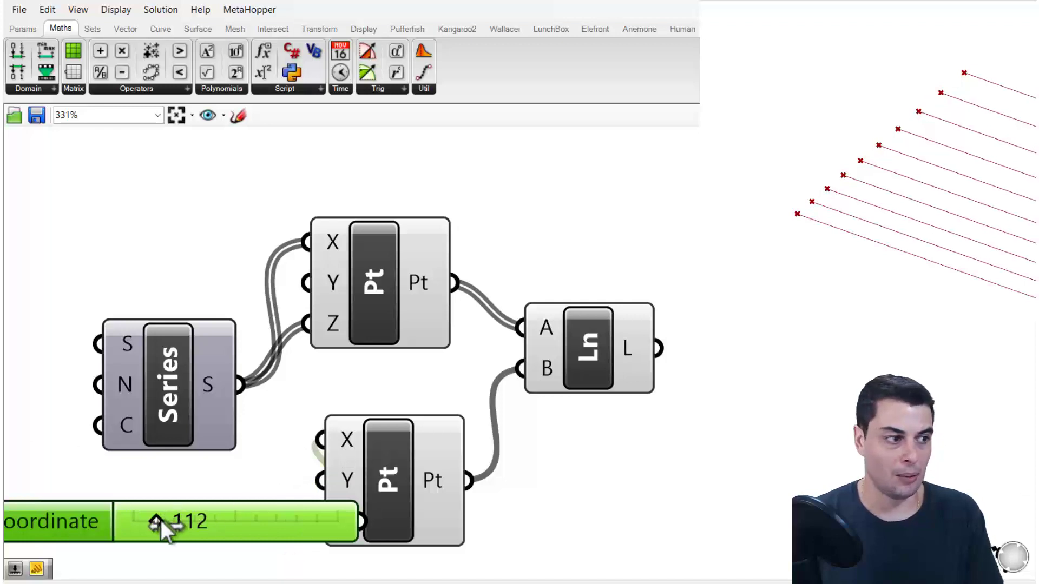
# Set the X coordinate slider of the lower point to 9 and place it clear of the component
pyautogui.moveTo(161, 520); pyautogui.dragTo(139, 522)
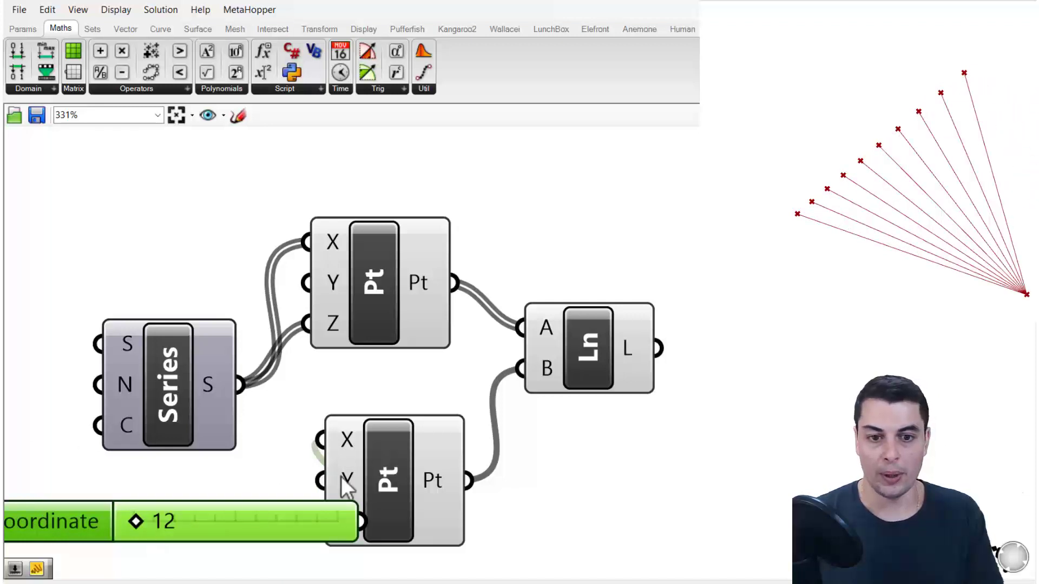
pyautogui.moveTo(284, 514); pyautogui.dragTo(219, 507)
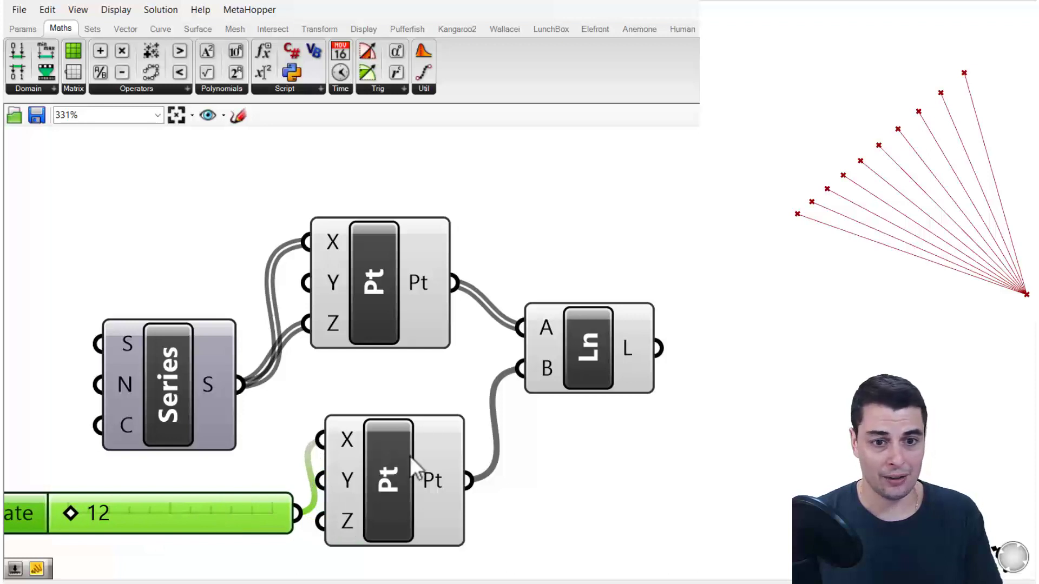
pyautogui.moveTo(306, 437); pyautogui.dragTo(346, 420, button='right')
pyautogui.moveTo(111, 500); pyautogui.dragTo(110, 501)
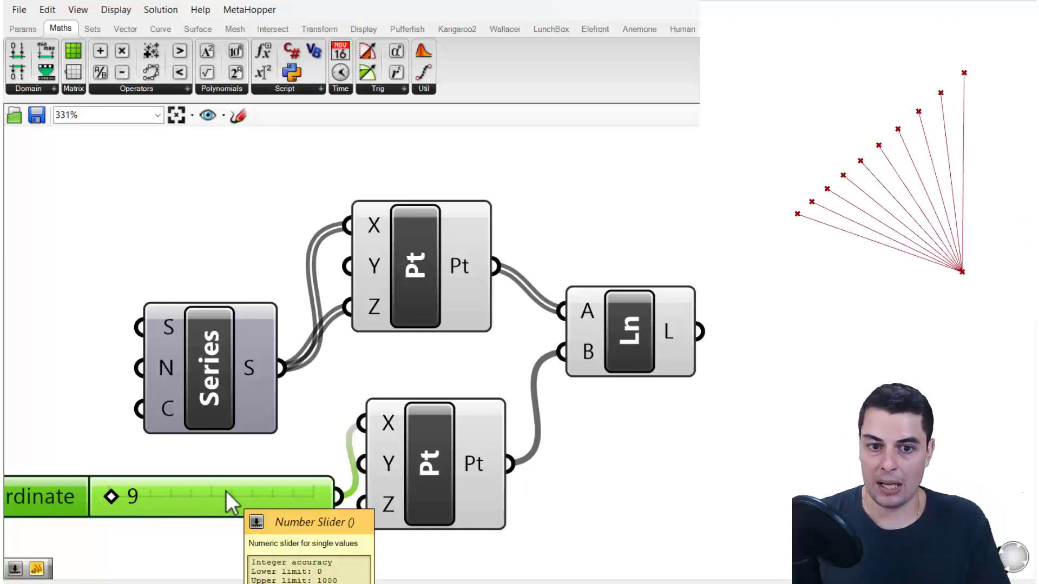
# Highlight the geometry of the lower point, the upper points and the Line component one after another
pyautogui.moveTo(420, 465); pyautogui.dragTo(414, 475)
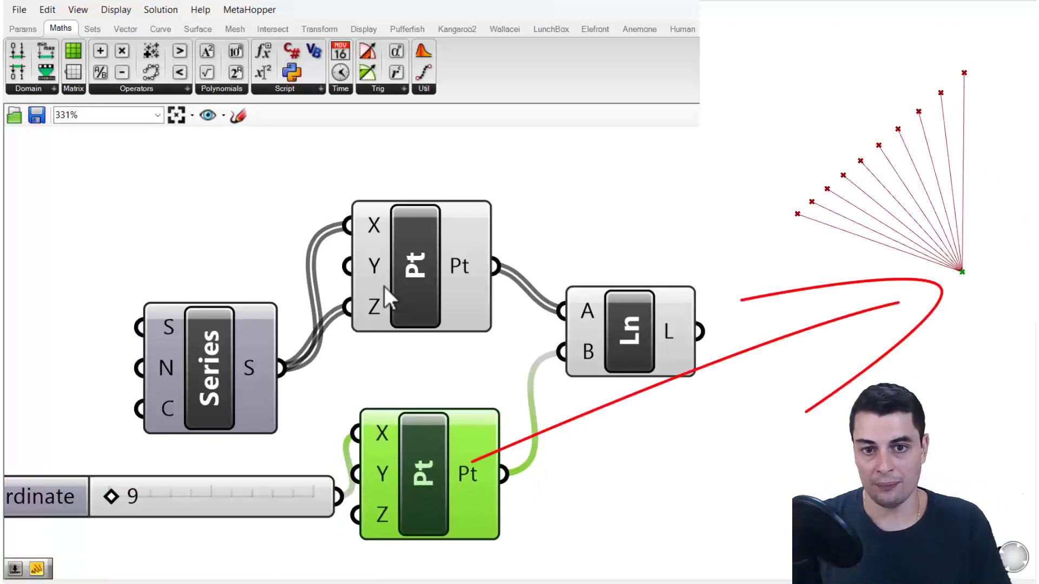
pyautogui.click(414, 274)
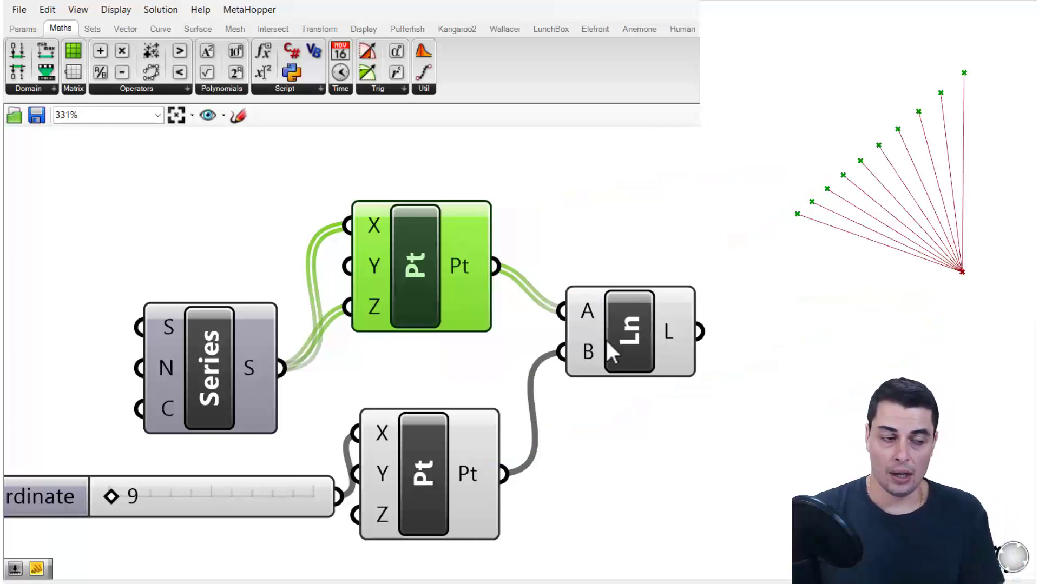
pyautogui.click(622, 340)
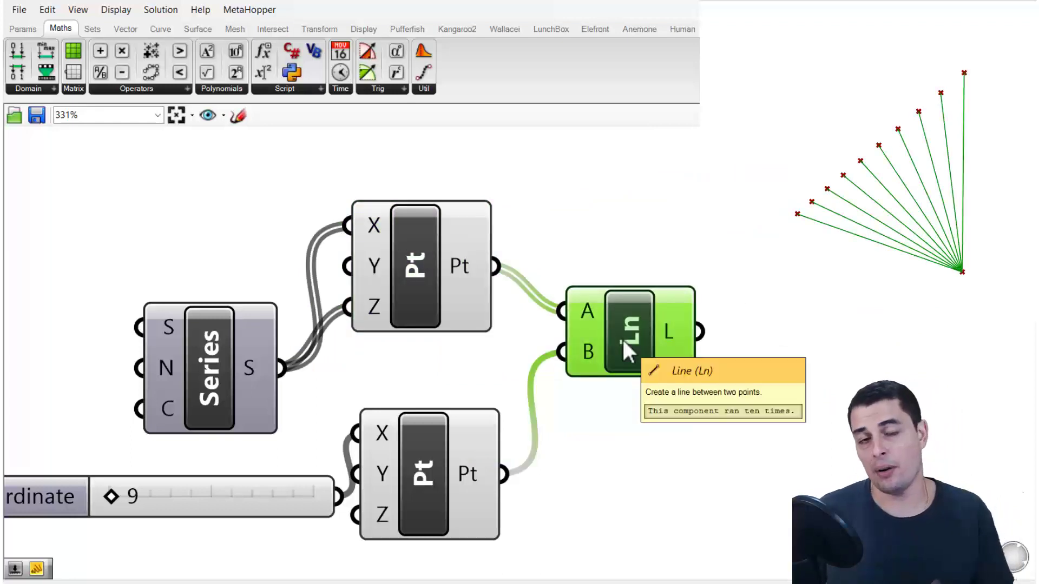